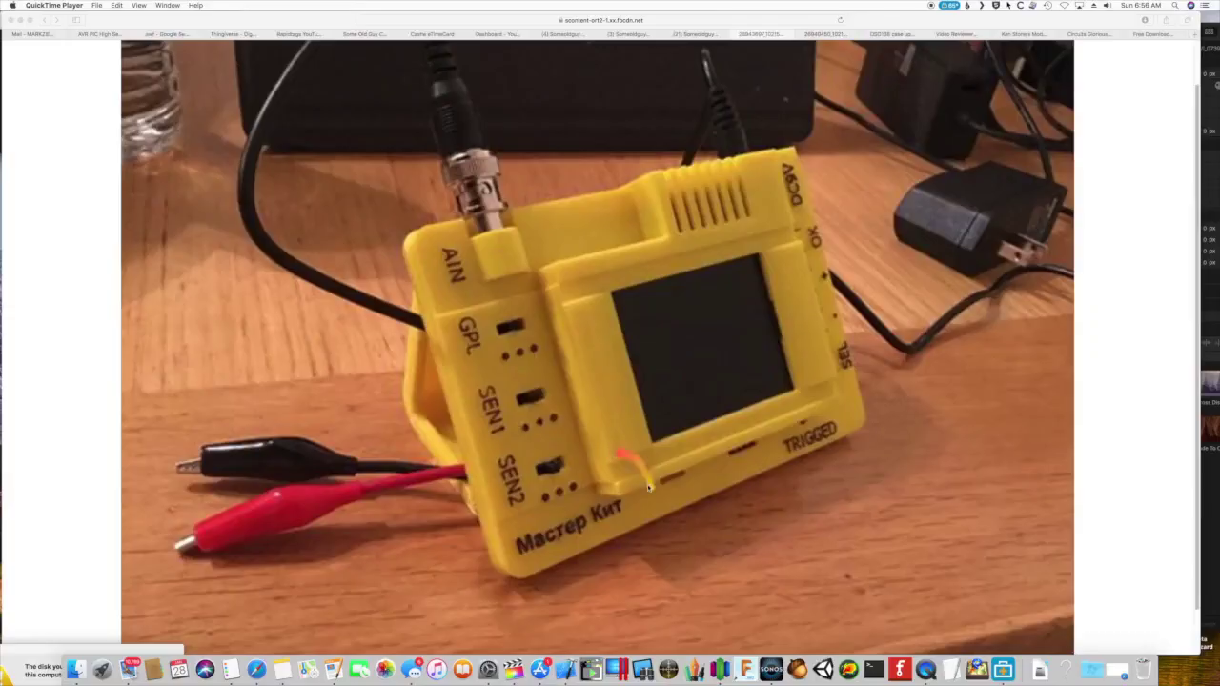
scroll(600, 461, down, 2)
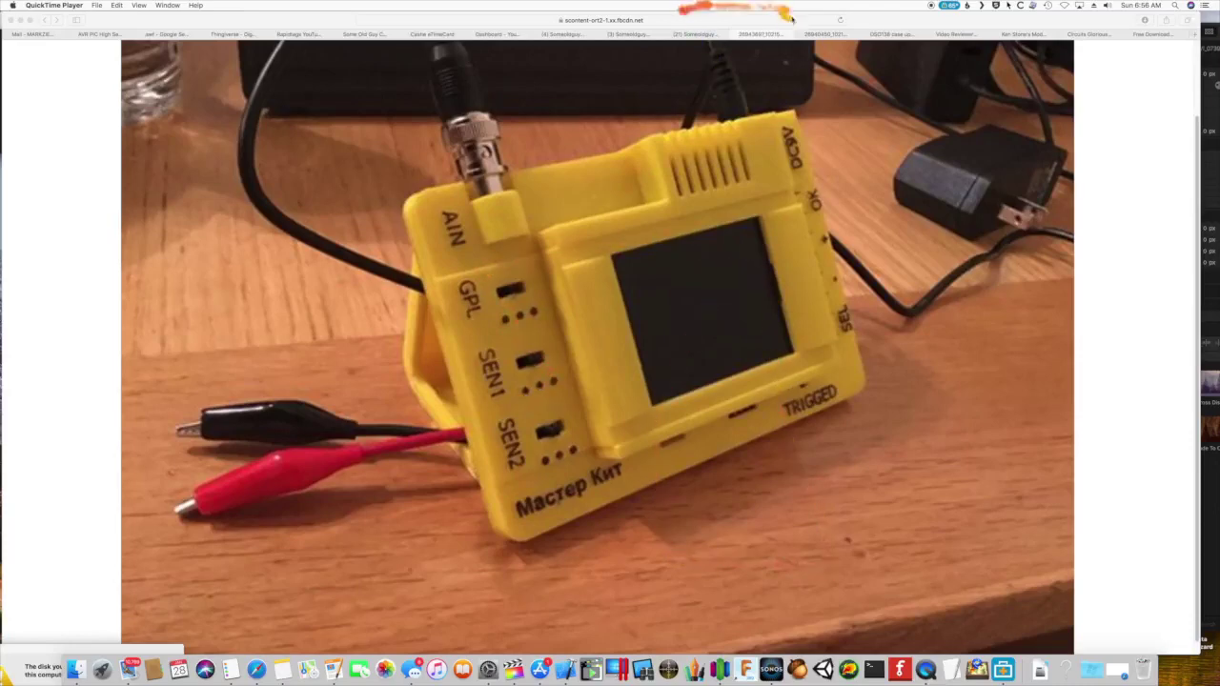
- Flip through the yellow case photo tabs to the DSO138 case update page, then open its top remix
click(817, 33)
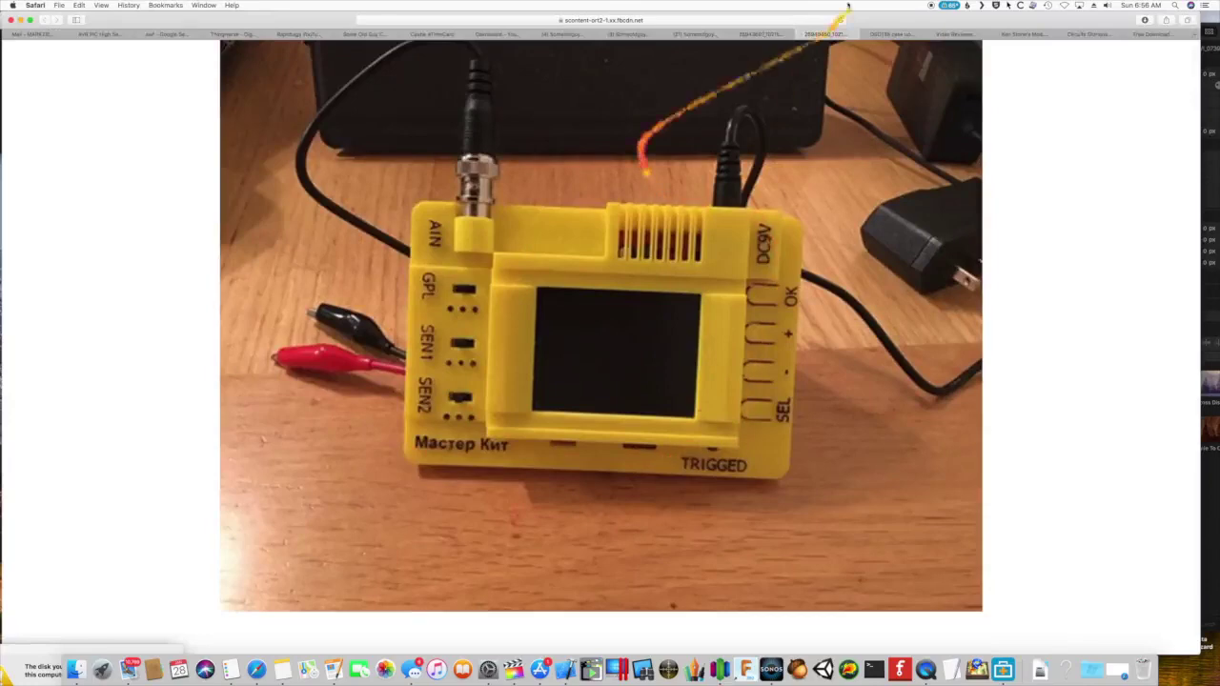
click(891, 34)
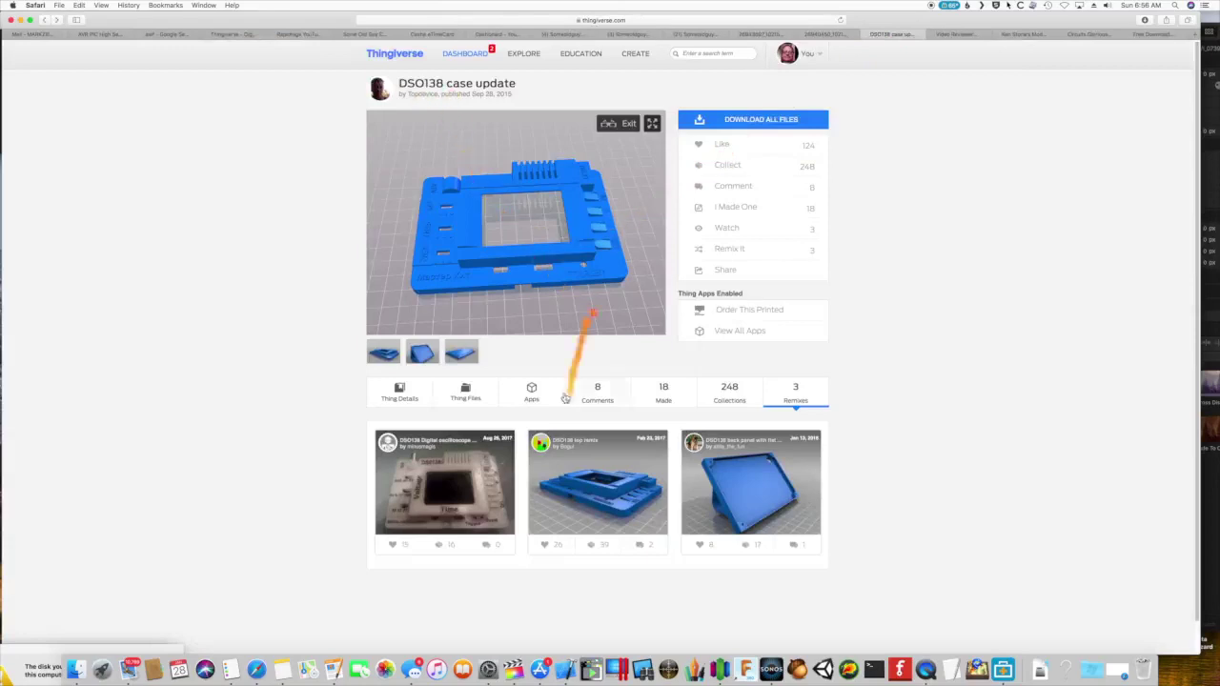
click(601, 499)
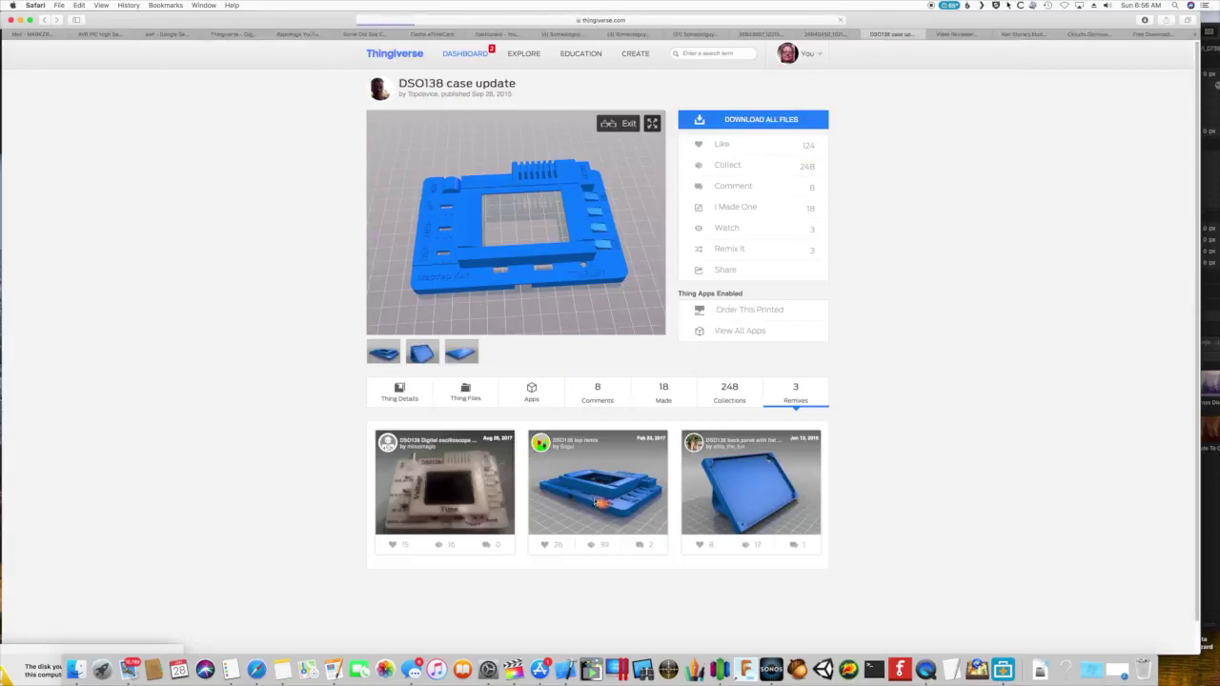
- Load the DSO138 top remix into Thingview and rotate it to a more top-down view
mouse_move(515, 221)
click(619, 124)
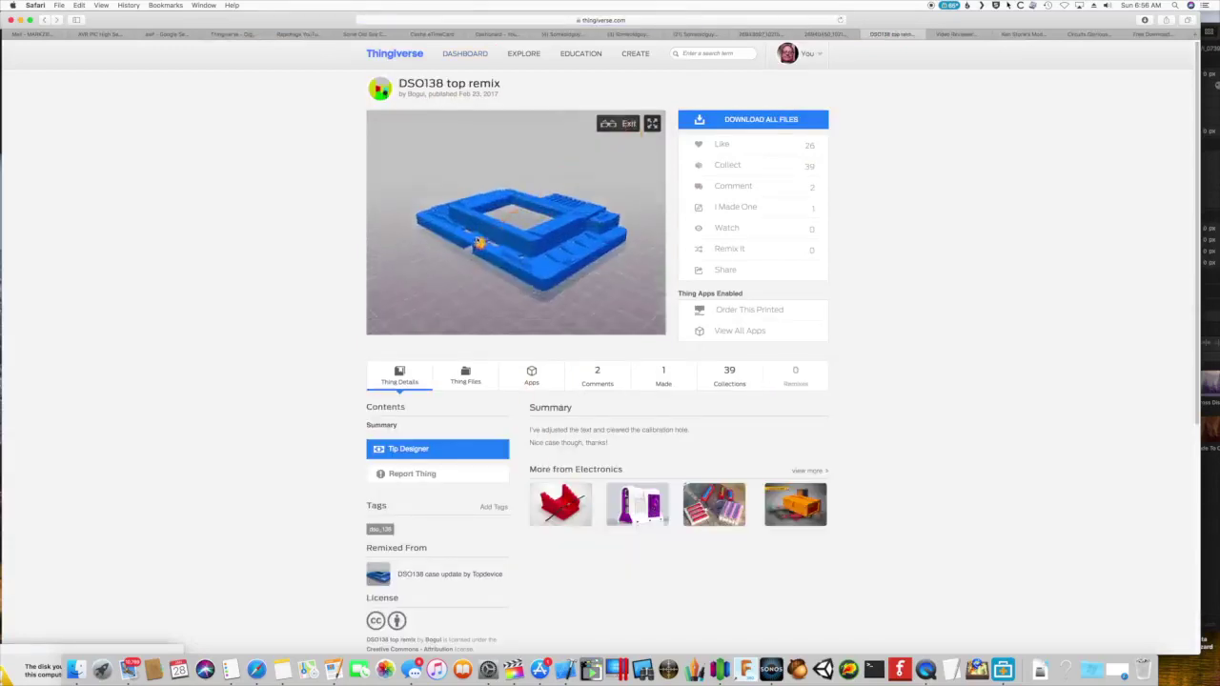
scroll(534, 294, up, 2)
scroll(499, 303, up, 3)
scroll(493, 303, up, 3)
scroll(494, 298, up, 3)
scroll(493, 299, down, 3)
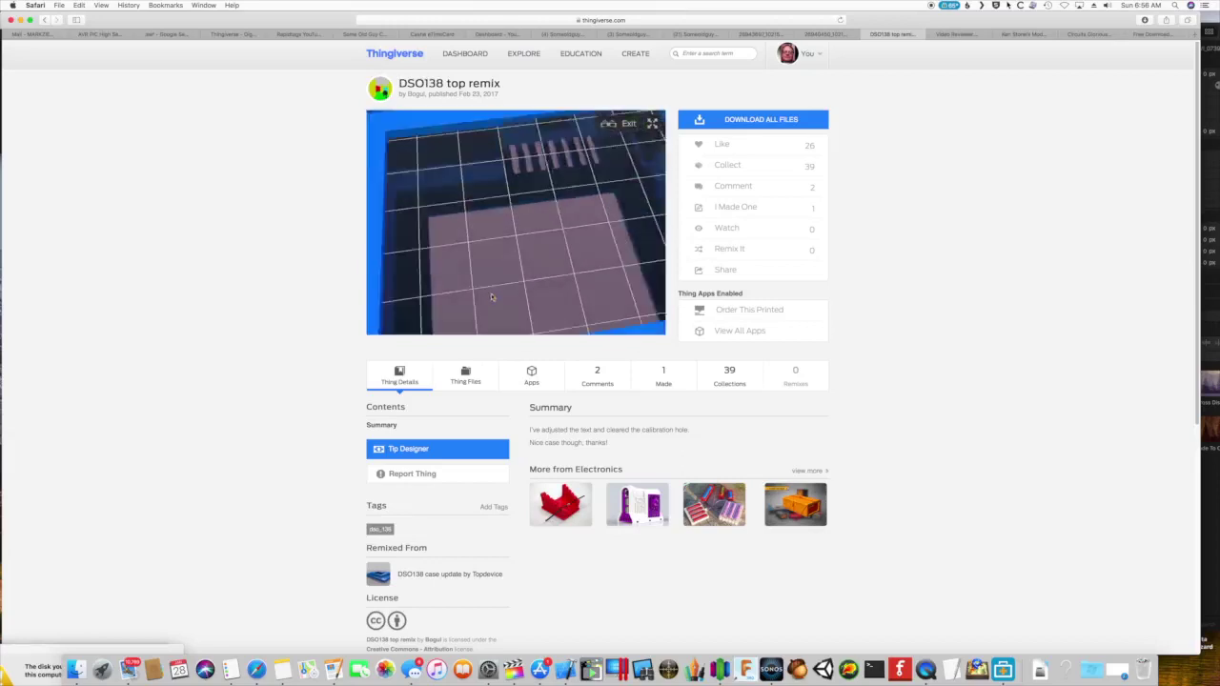
scroll(488, 299, down, 3)
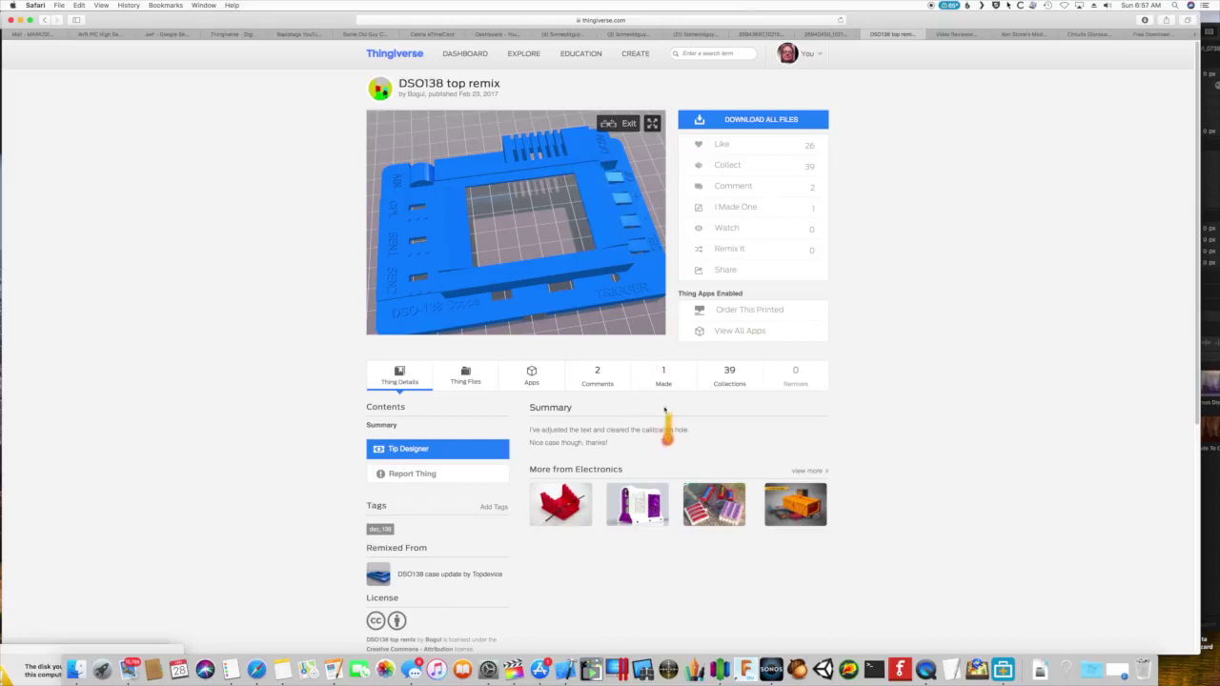
drag(551, 277, 540, 271)
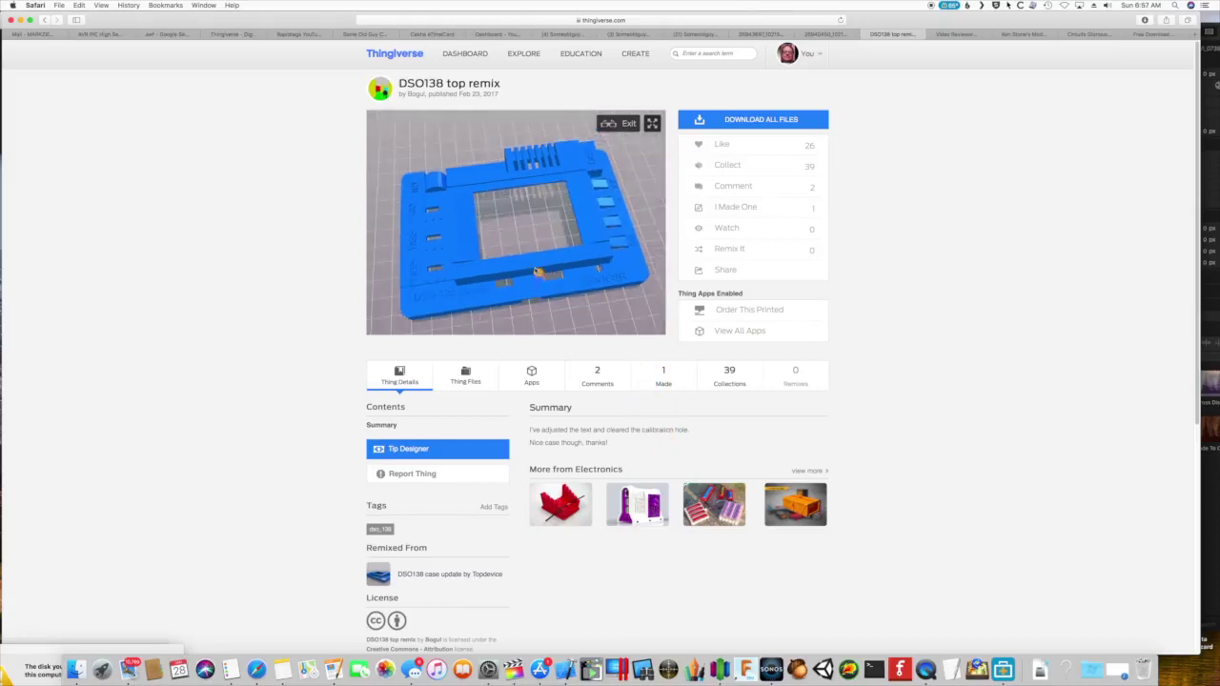